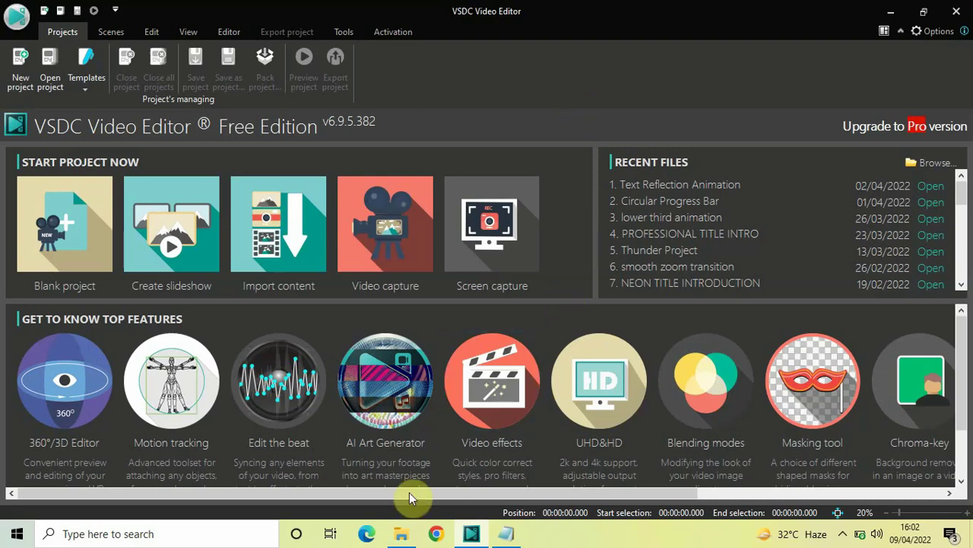
- Switch to File Explorer and look through the numbered source images in the Images folder under Downloads
left_click(400, 535)
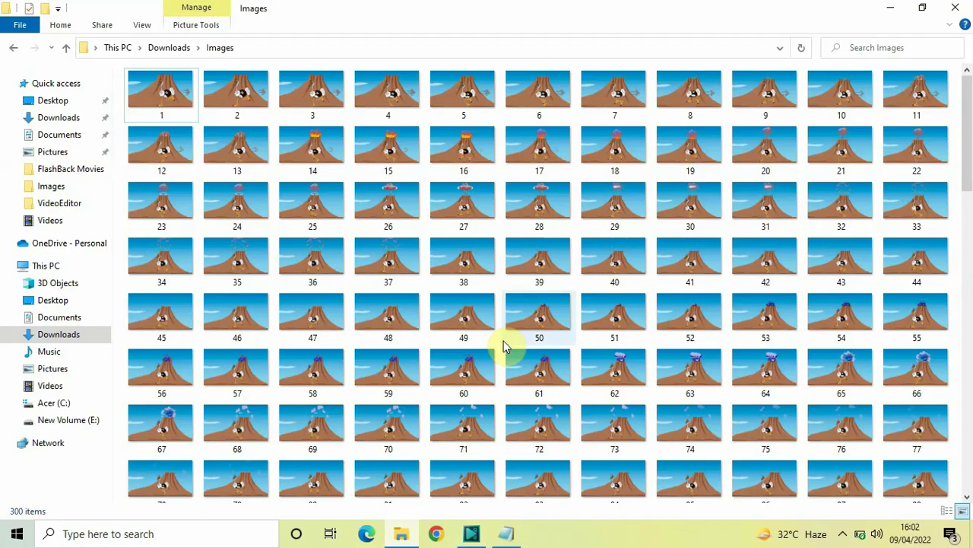
mouse_move(968, 137)
left_mouse_down()
mouse_move(972, 209)
mouse_move(971, 142)
left_mouse_up()
left_click(891, 12)
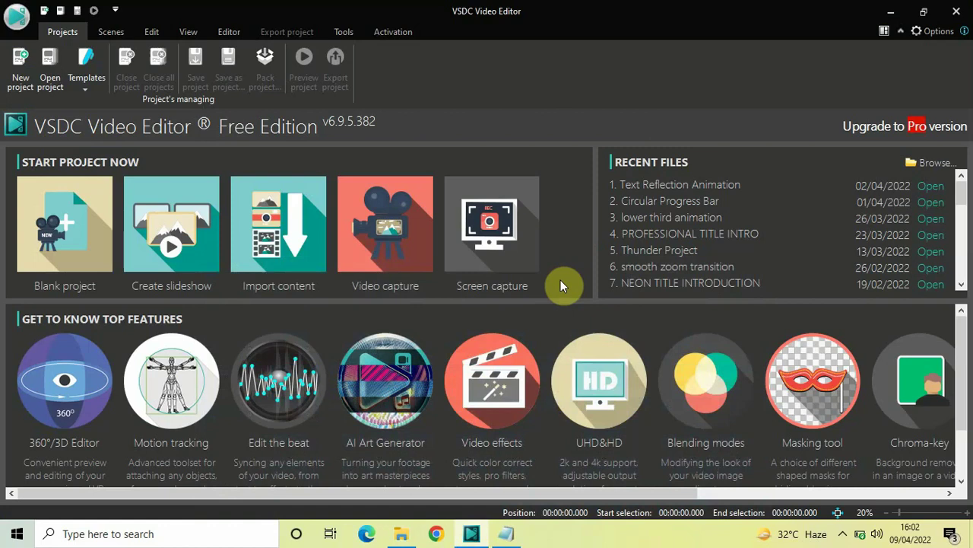
- Switch to Notepad and write the note "30 fps - 300 images to create a 10 second animation"
left_click(506, 534)
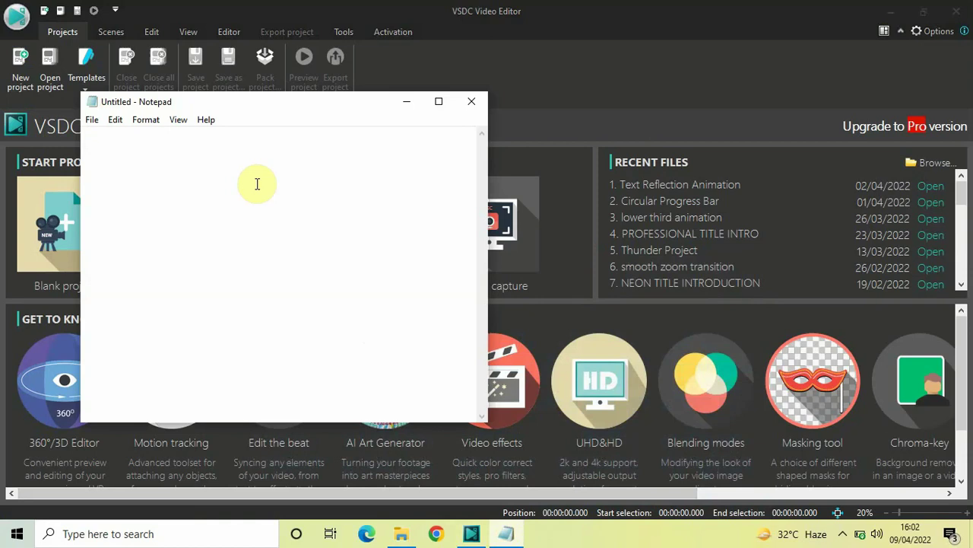
type("30")
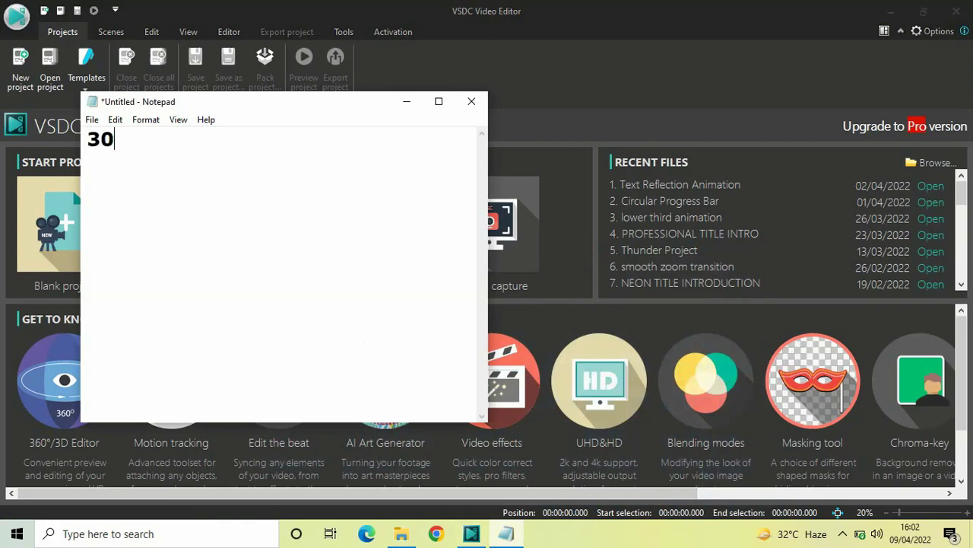
type(" fps - 300 imag")
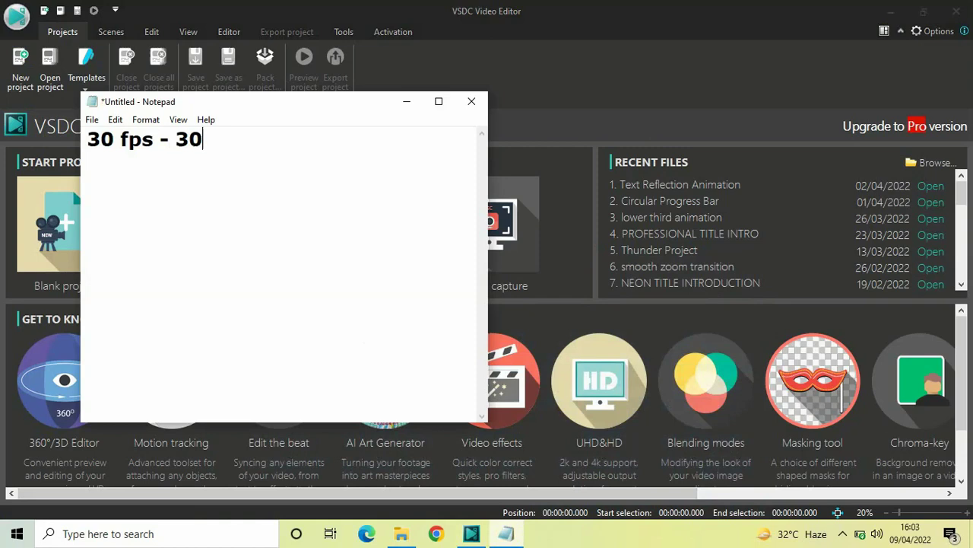
type("es ")
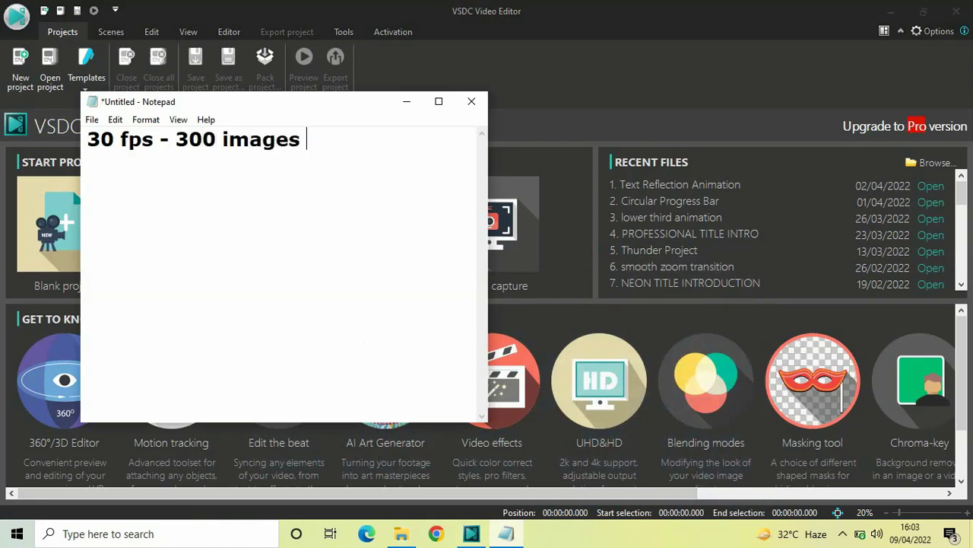
type("to crea")
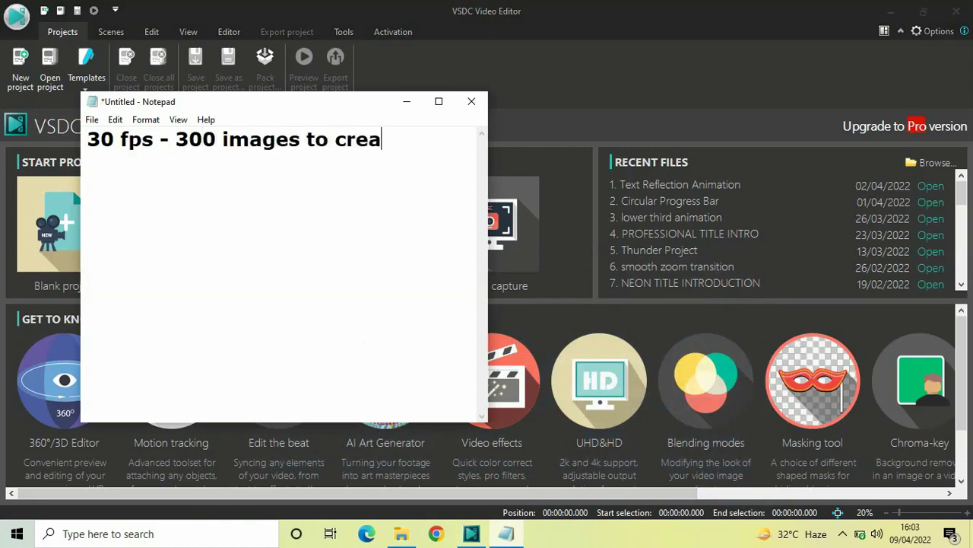
type("te a 10 ")
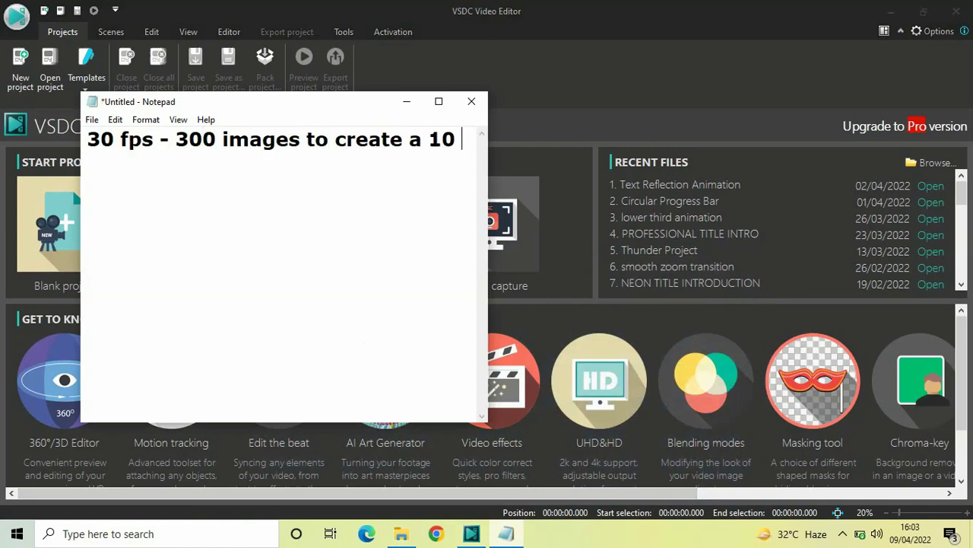
type("second an")
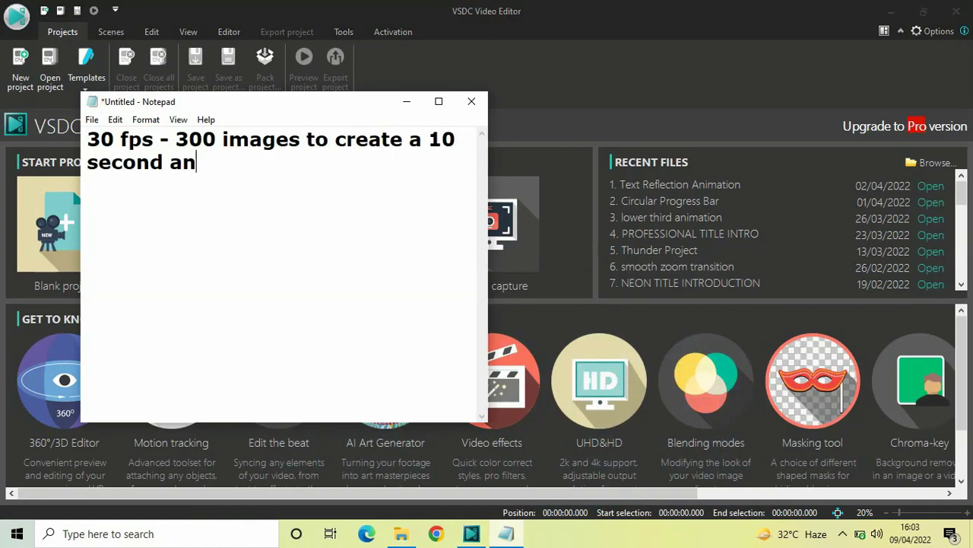
type("imation")
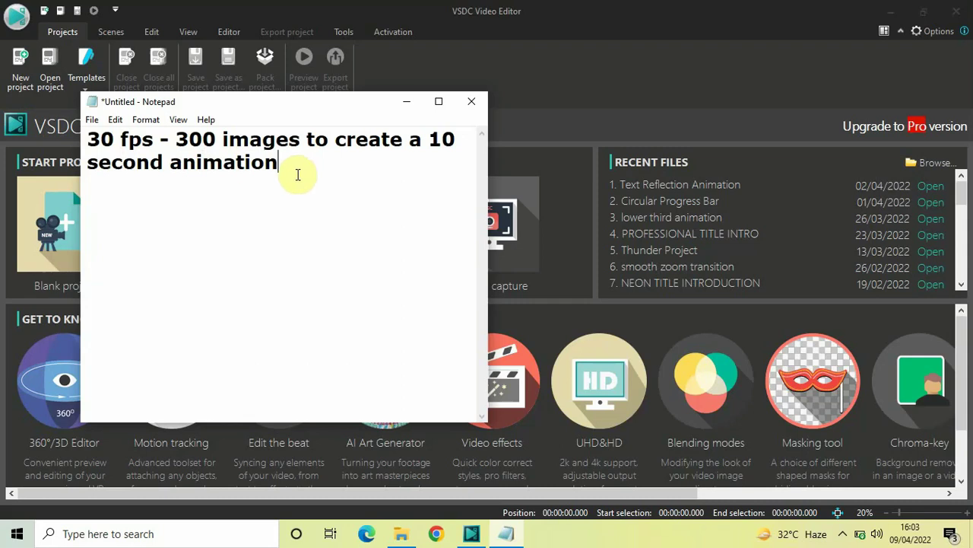
- Add a second note below the first, after a blank line: "10 fps - 100 images to create a 10 second animation"
key("Return")
type("10 fps - ")
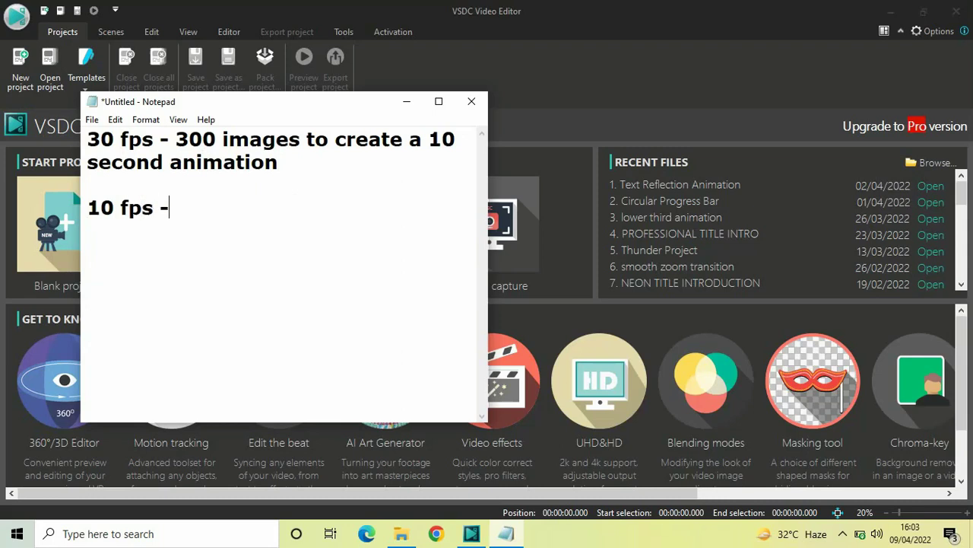
type("100 image")
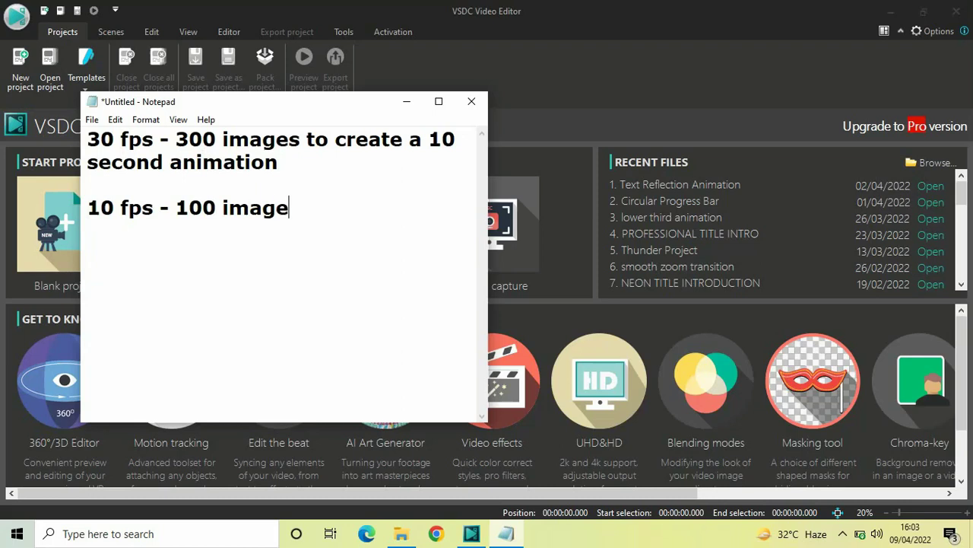
type("s to c")
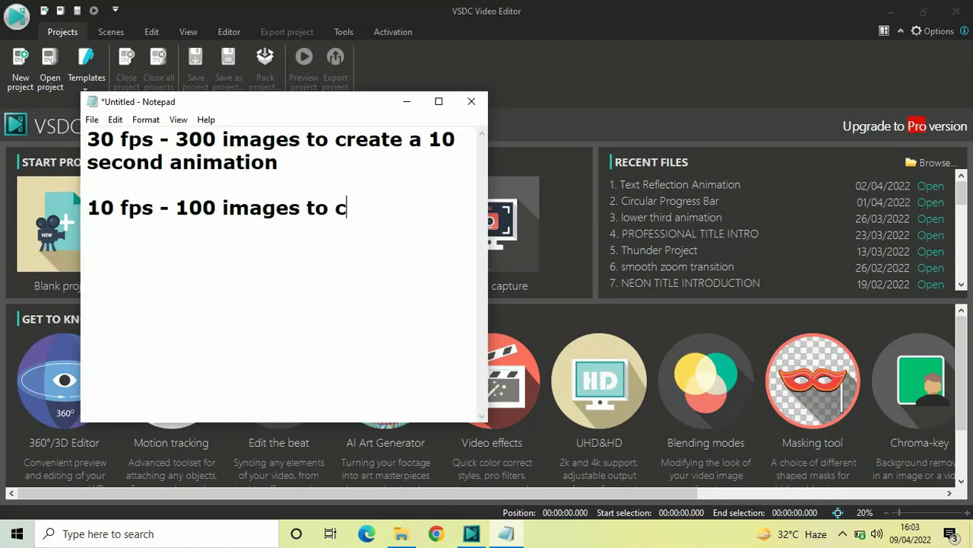
type("reate a 1")
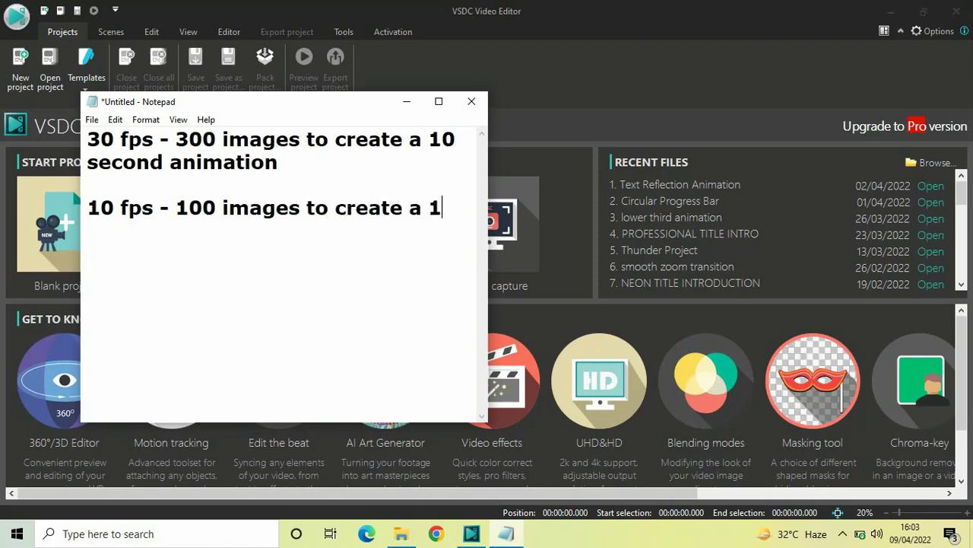
type("0 secon")
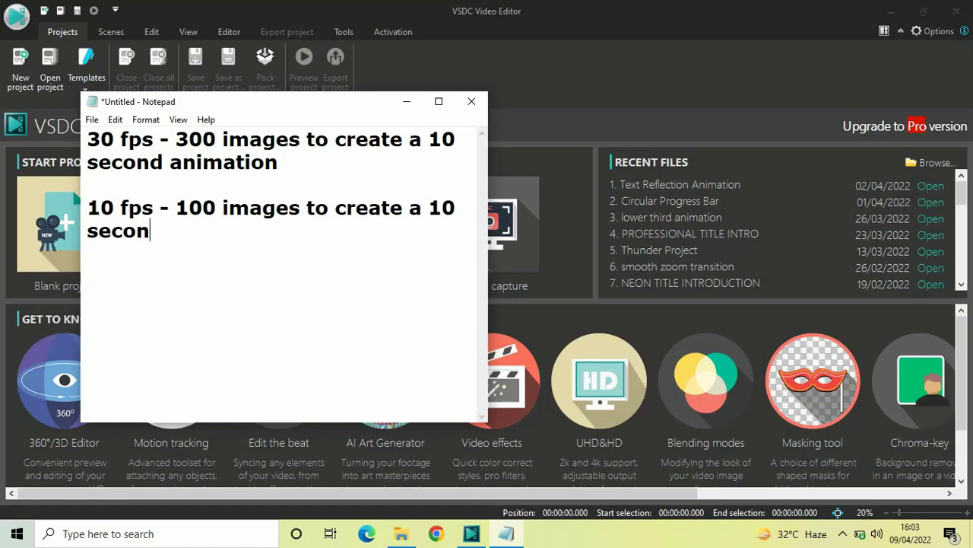
type("d animat")
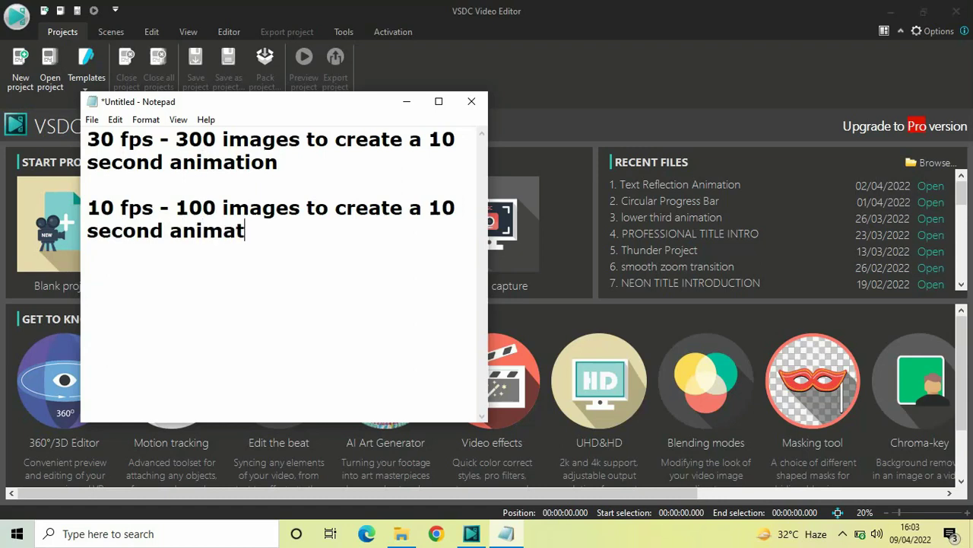
type("ion")
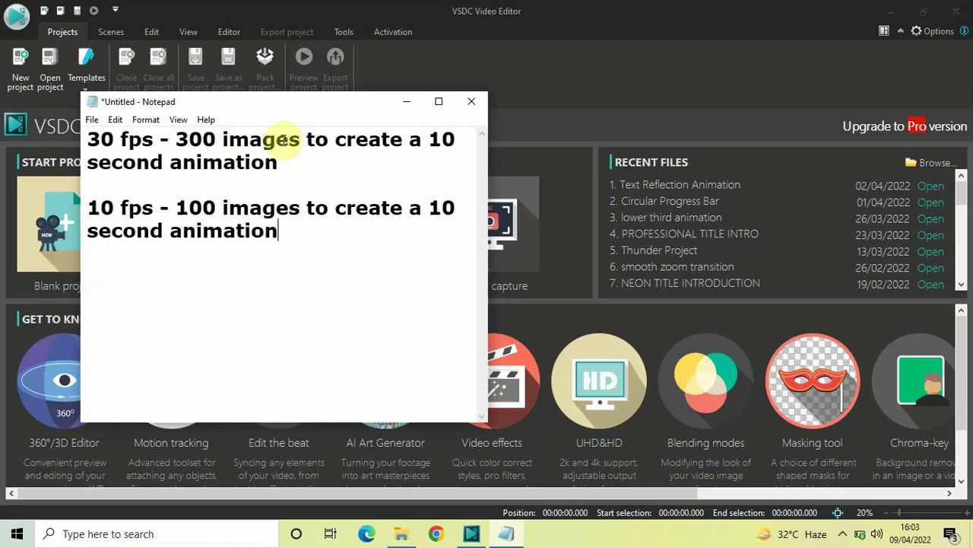
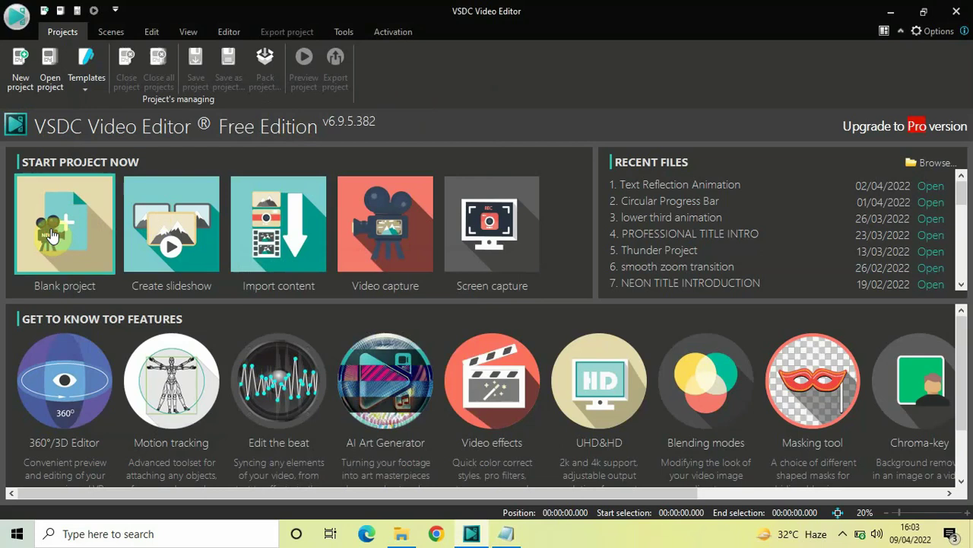
- In VSDC, create a blank Full HD 30 fps project titled "How to create animation using images in VSDC?"
left_click(50, 234)
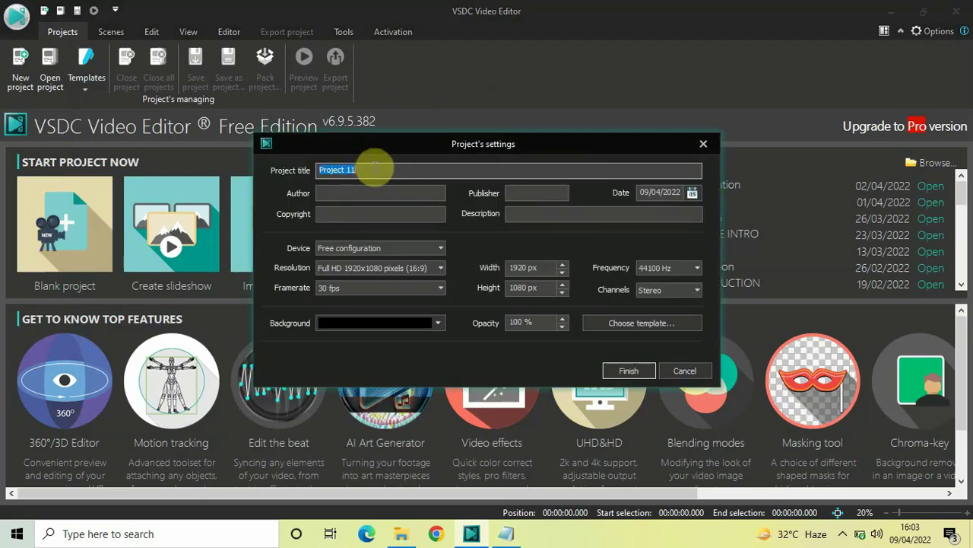
key("BackSpace")
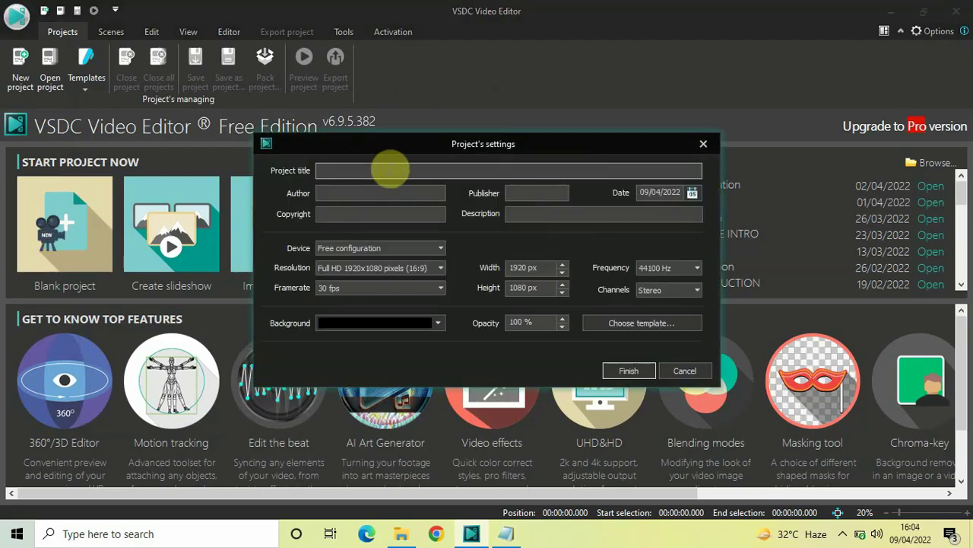
type("How")
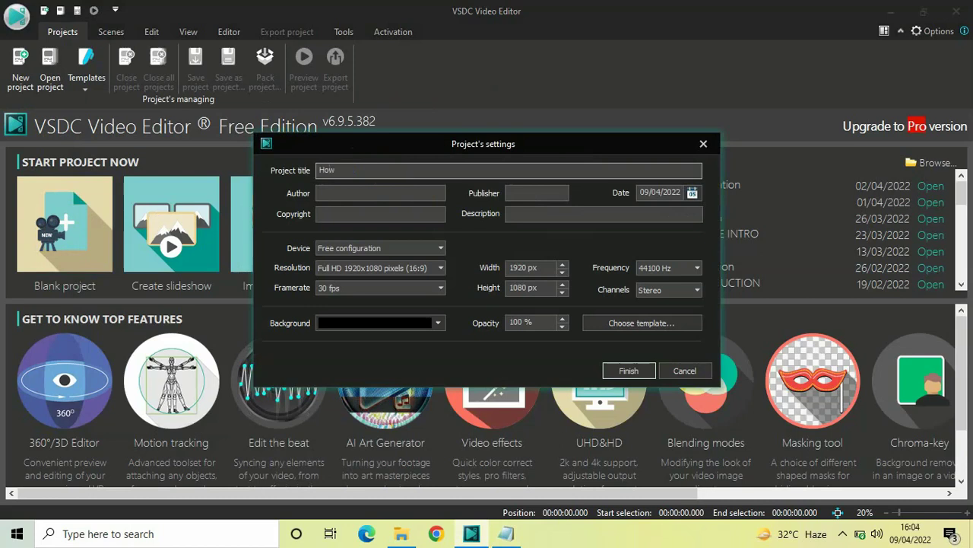
type(" to create animation using images in VSDC?")
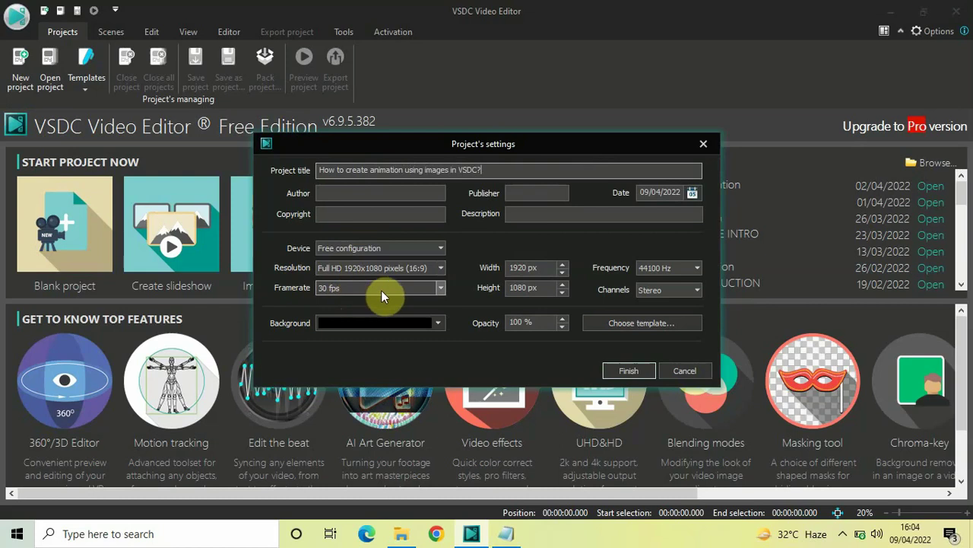
left_click(628, 371)
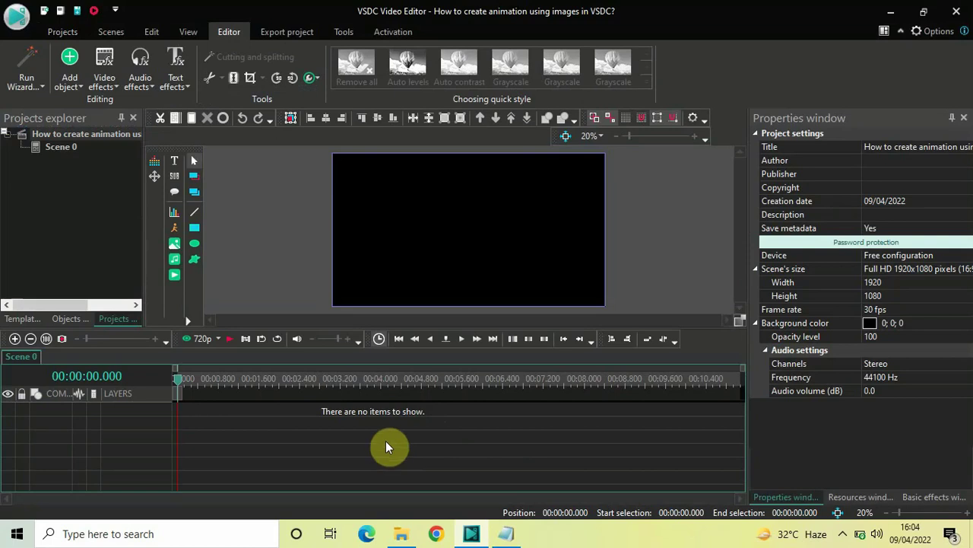
- Add an animation object to the scene from the cursor position on a new layer
left_click(71, 83)
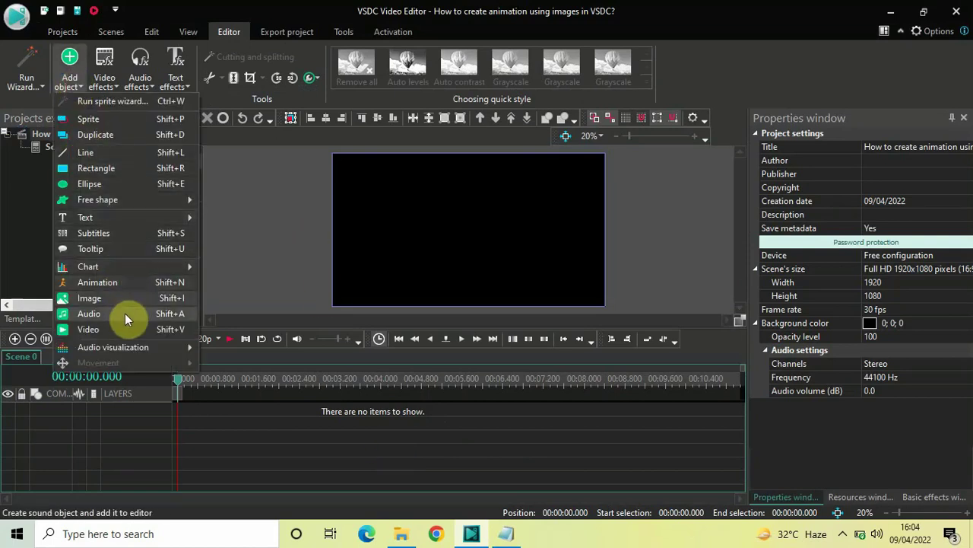
left_click(125, 283)
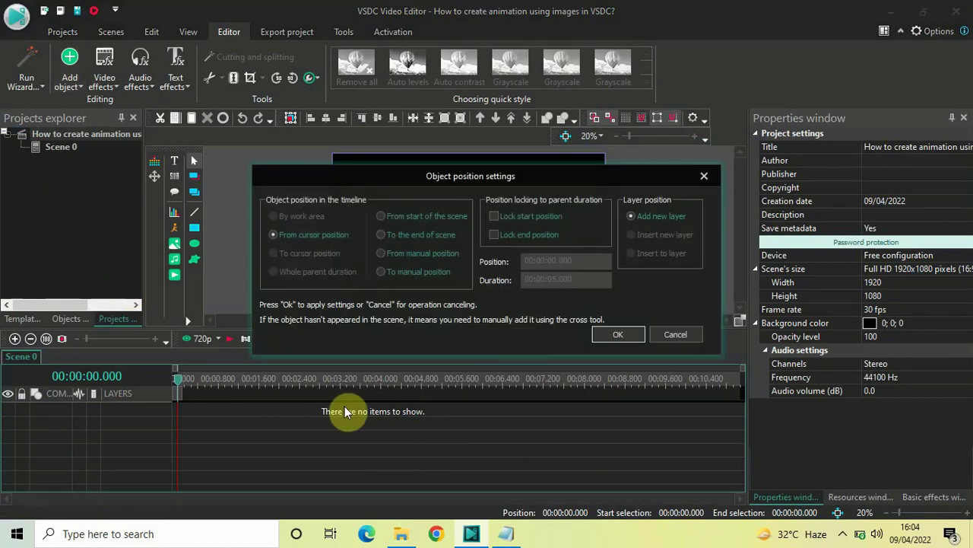
left_click(616, 333)
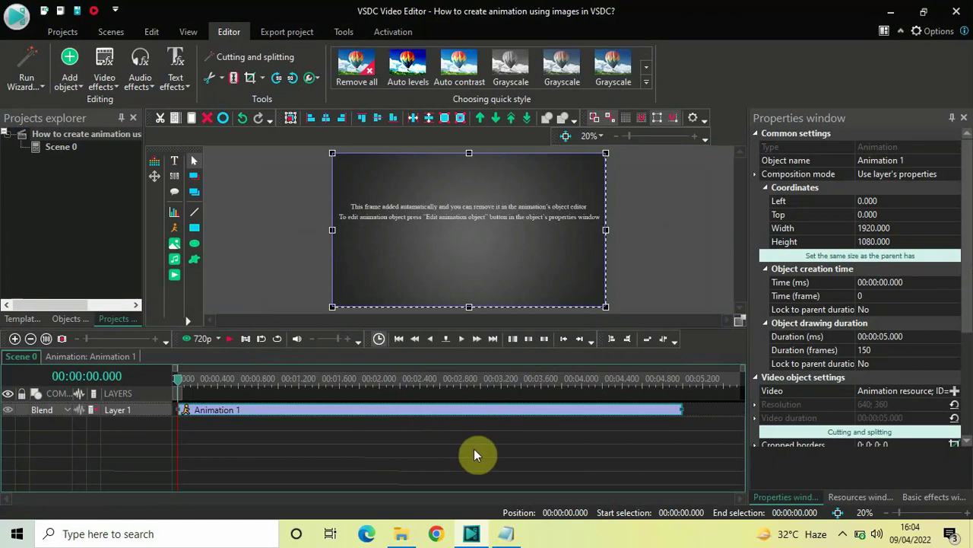
- Consult the frame-rate notes in Notepad, and open the animation object's editor to check its frame rate setting
left_click(505, 533)
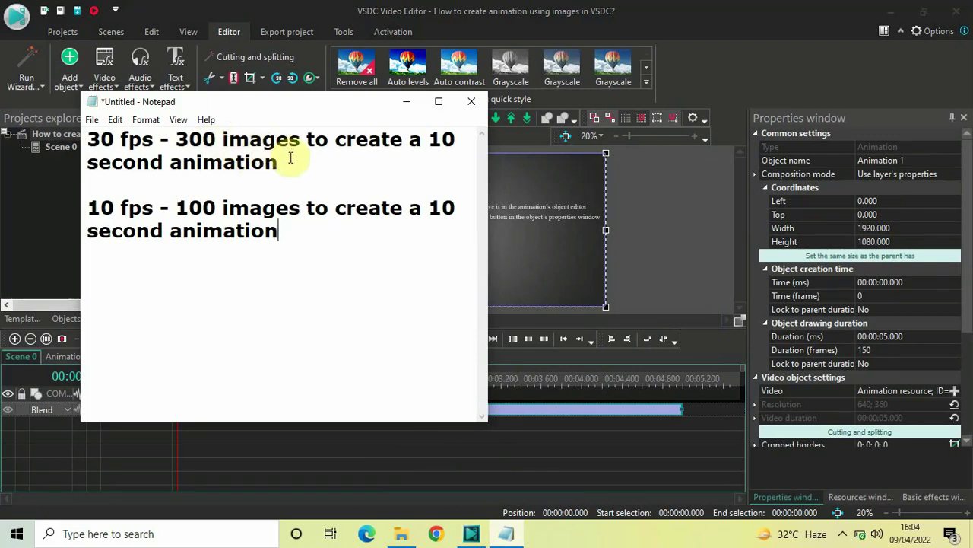
left_click(408, 102)
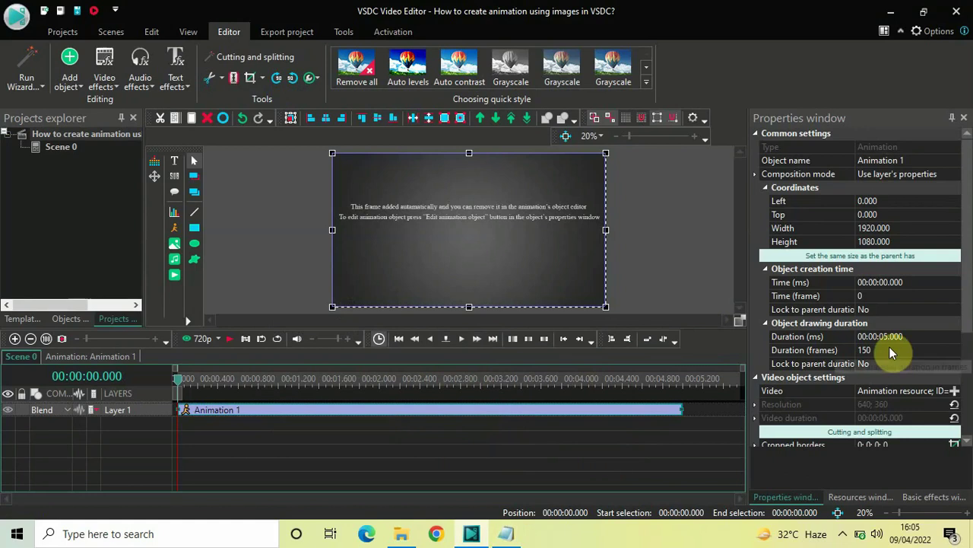
left_click_drag(966, 188, 965, 323)
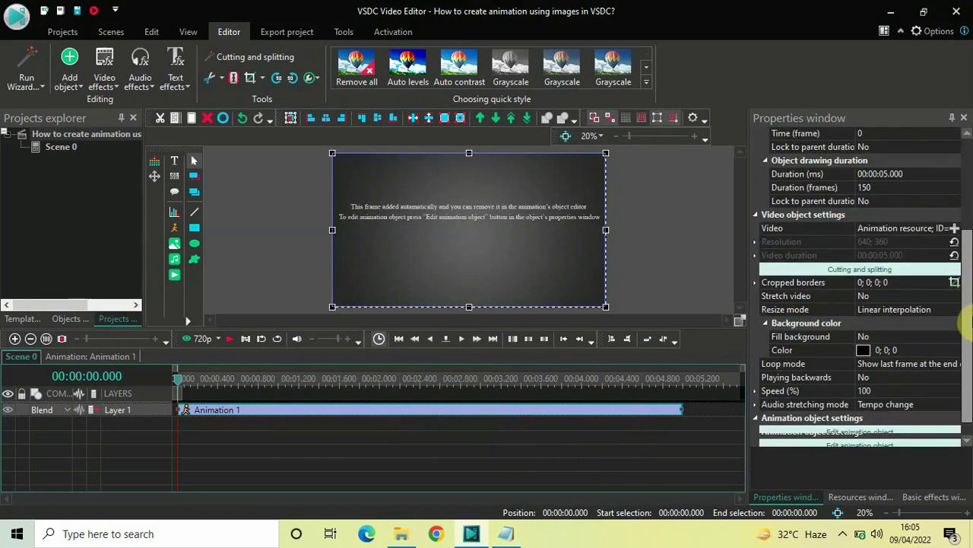
left_click(905, 435)
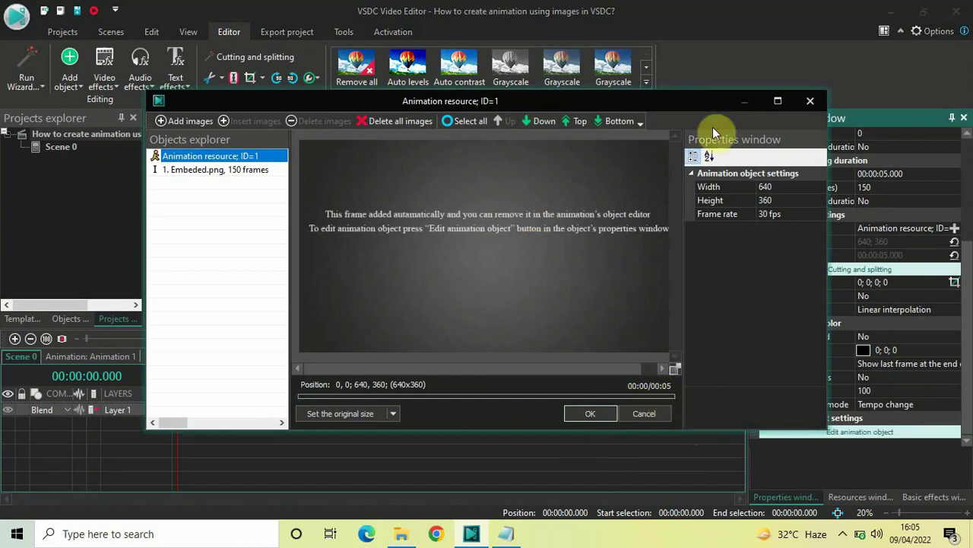
left_click(708, 216)
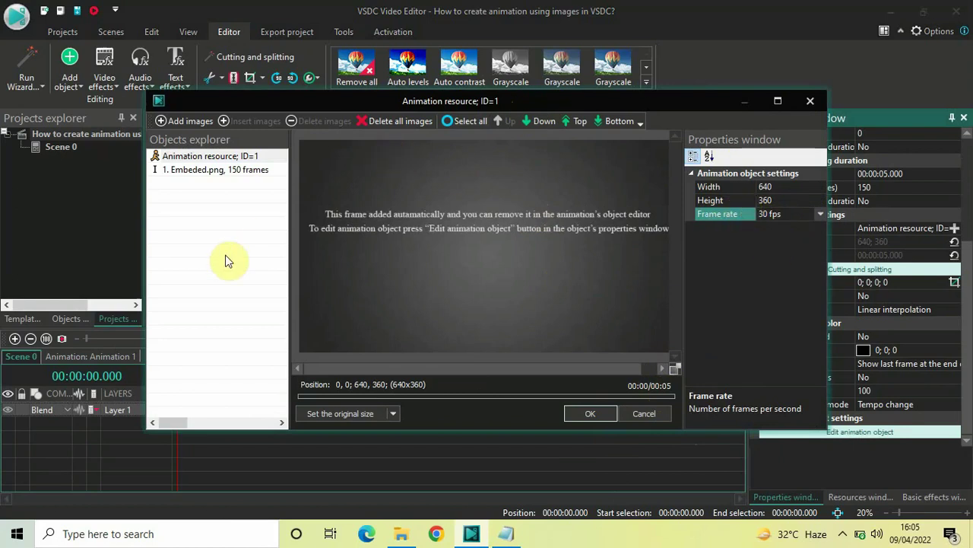
- Add all numbered images from Downloads > Images to the animation object, and accept changing the object's duration to match
left_click(179, 124)
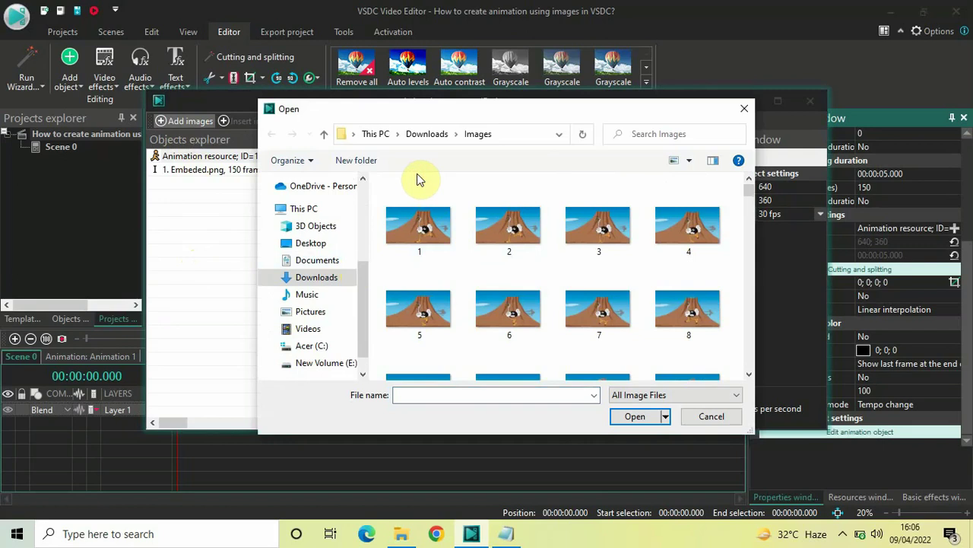
key("ctrl+a")
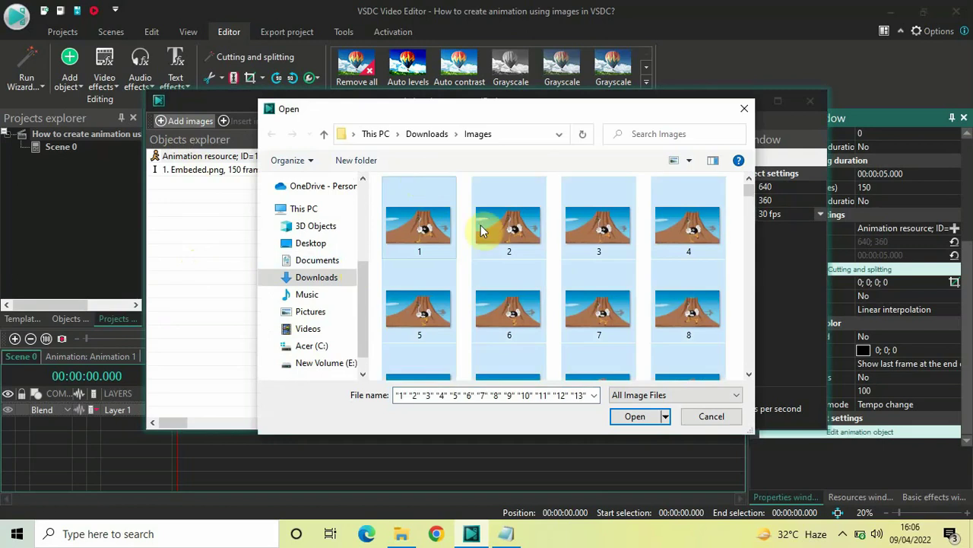
left_click(632, 419)
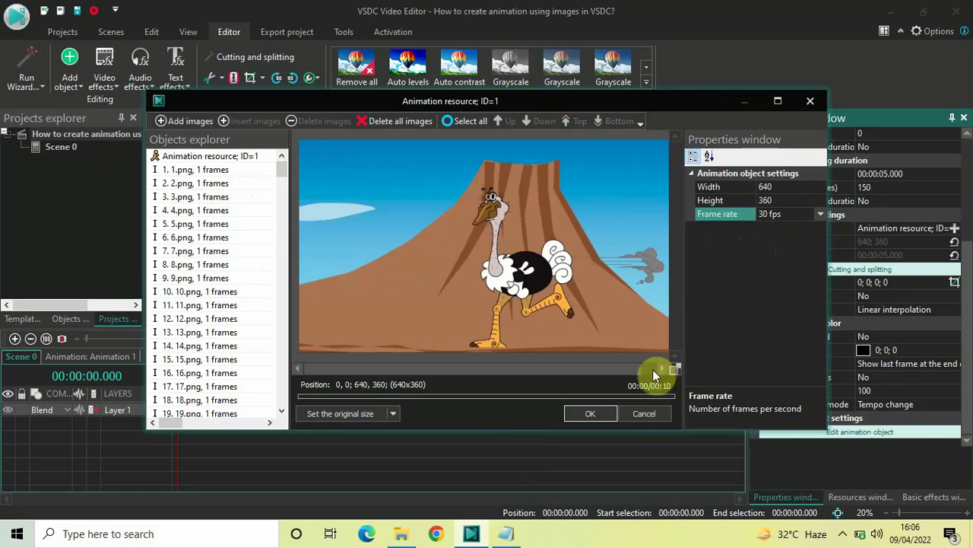
left_click(594, 415)
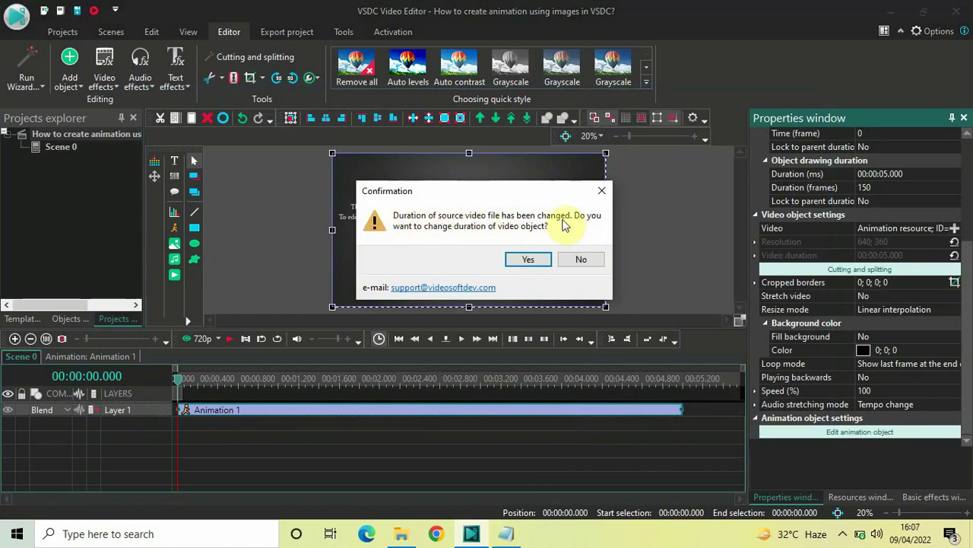
left_click(529, 261)
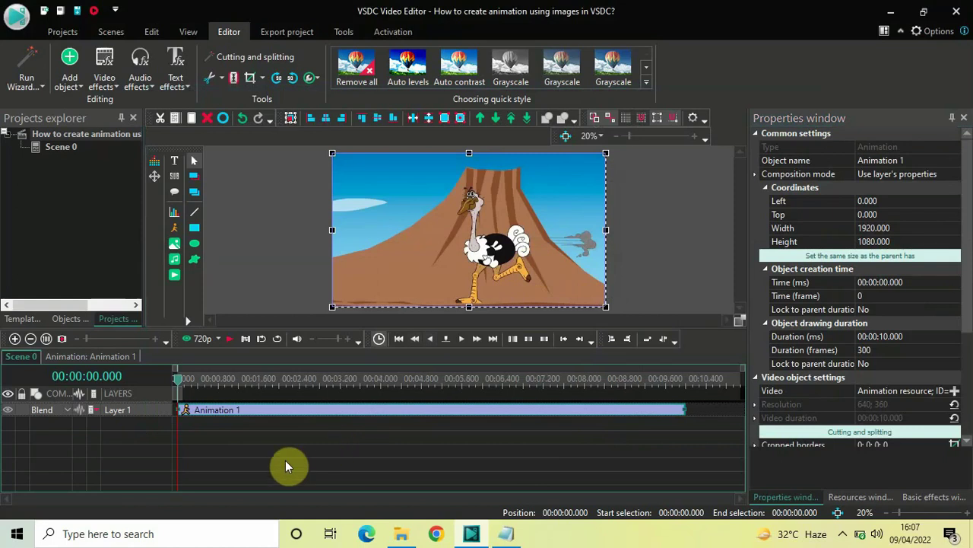
- Play the animation in the timeline from the beginning, replay it from the start, and return the cursor to 00:00:00.000
key("space")
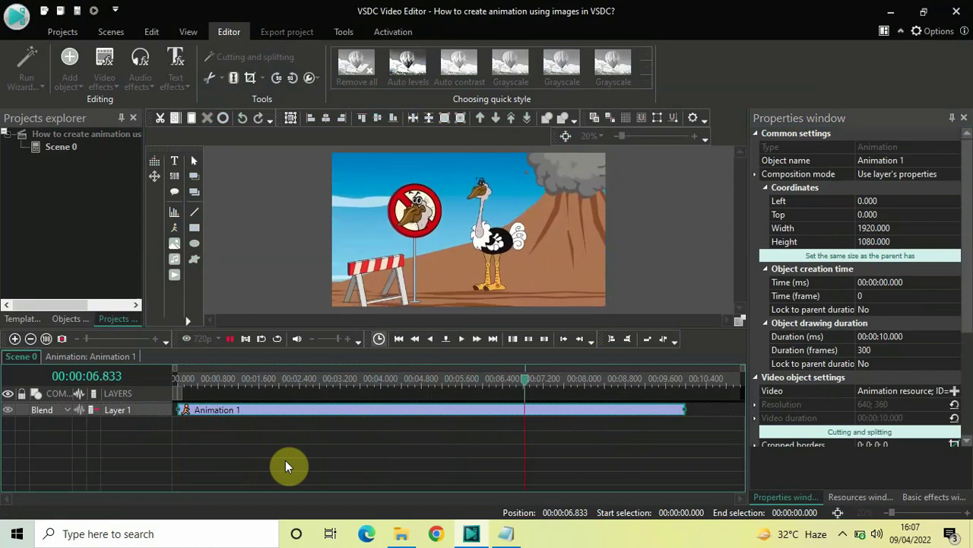
key("space")
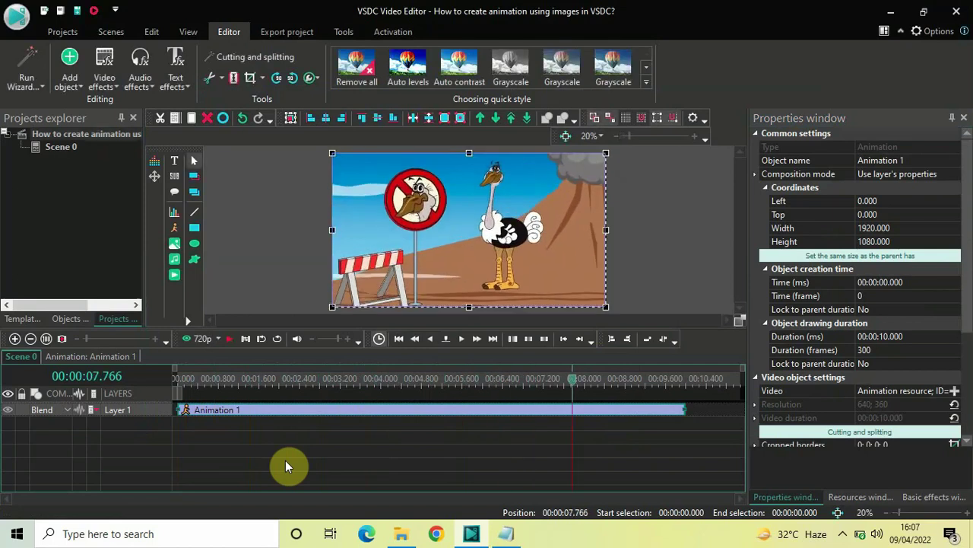
left_click(177, 378)
key("space")
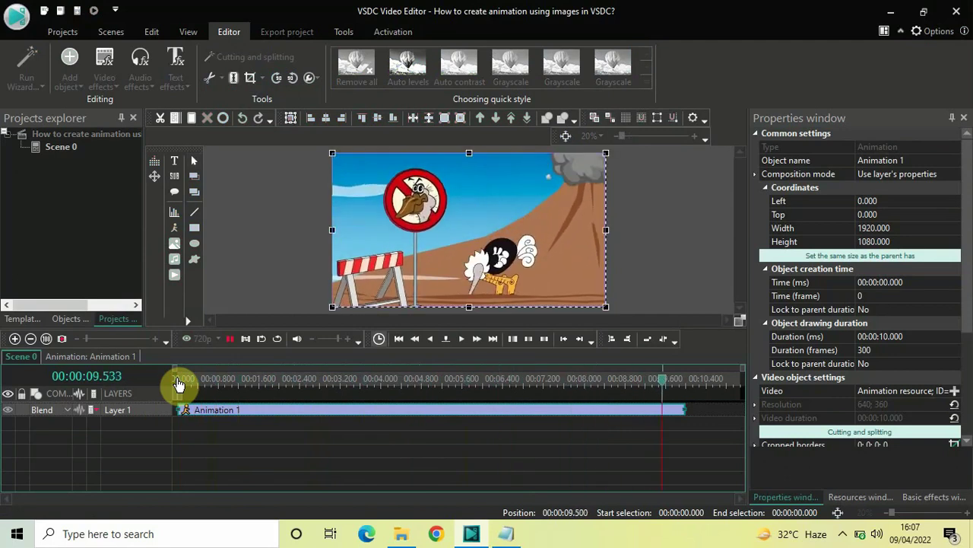
left_click(178, 381)
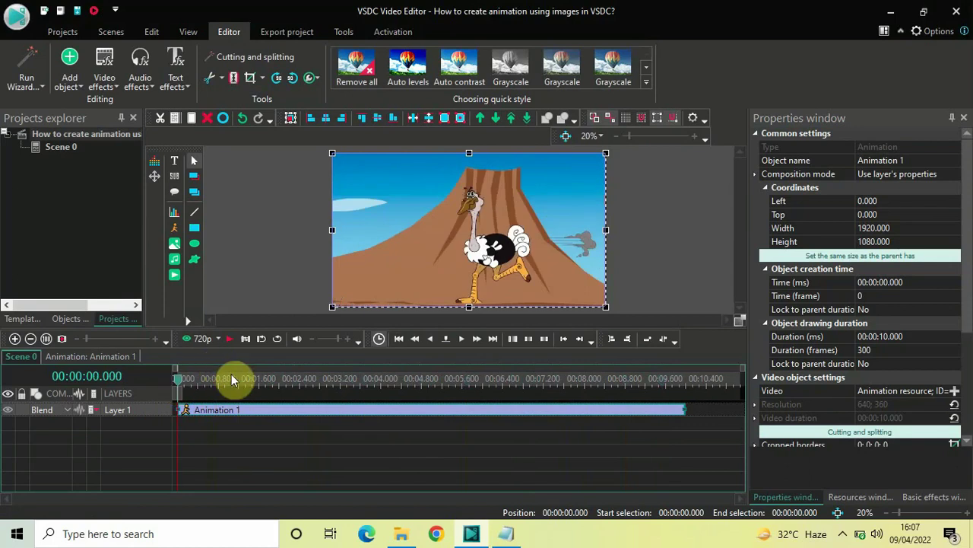
- Set the preview quality to 360p, watch the scene in the separate preview player, and close the player
left_click(229, 282)
left_click(218, 339)
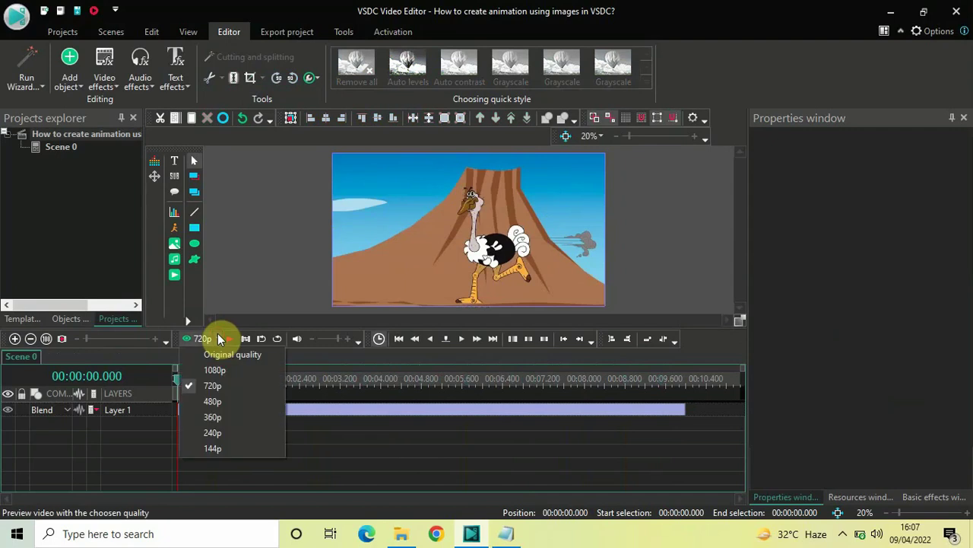
left_click(213, 417)
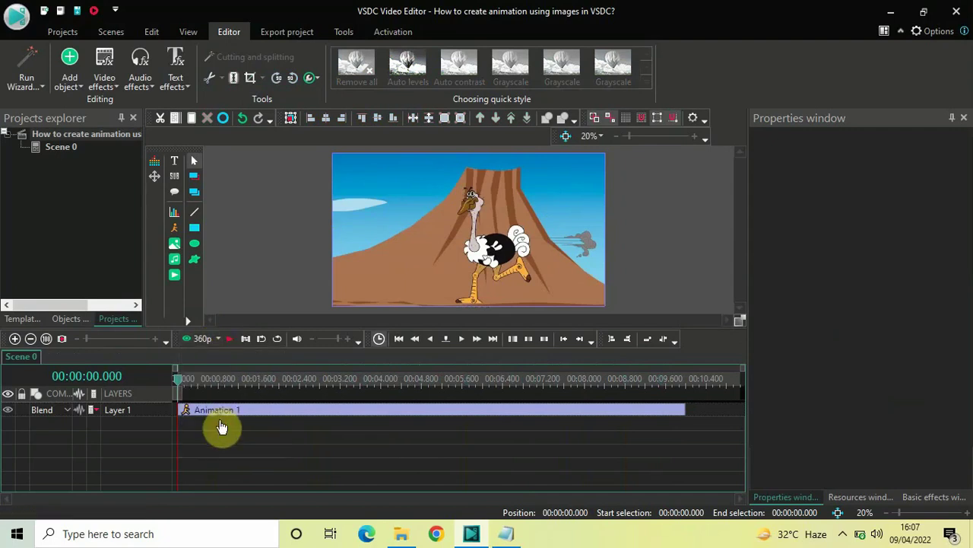
left_click(193, 340)
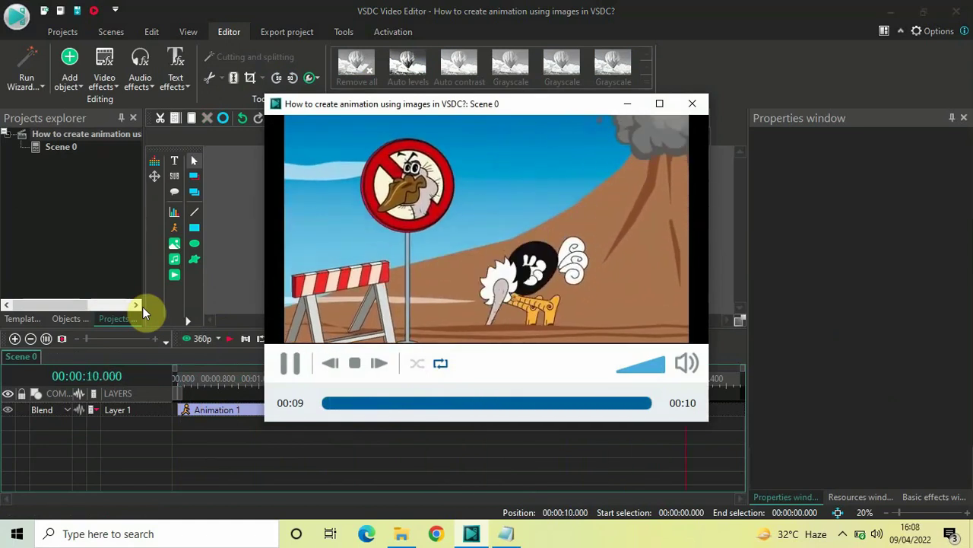
key("space")
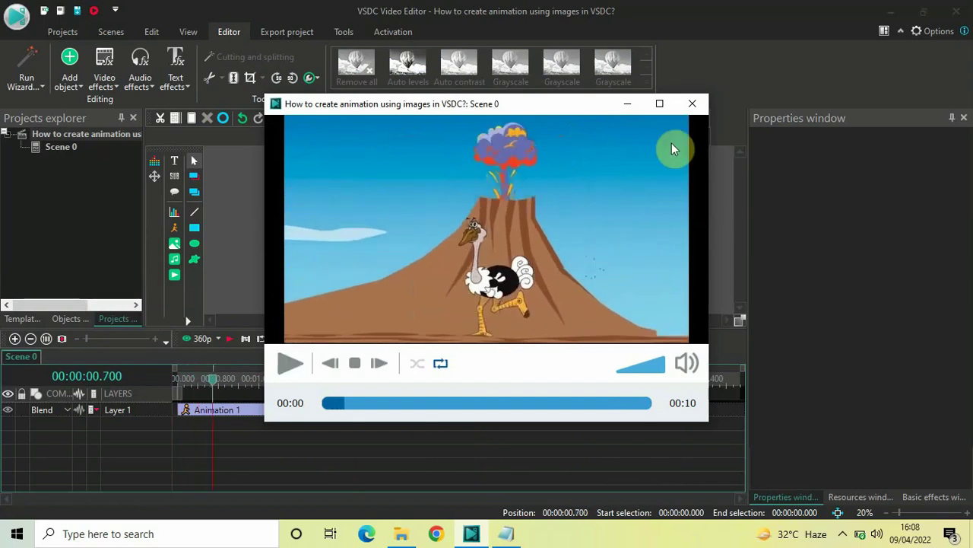
left_click(693, 104)
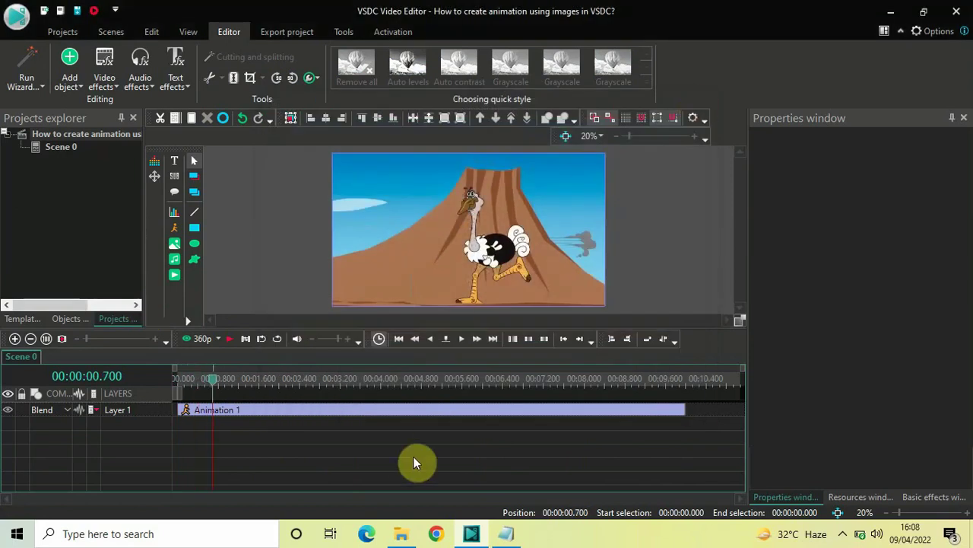